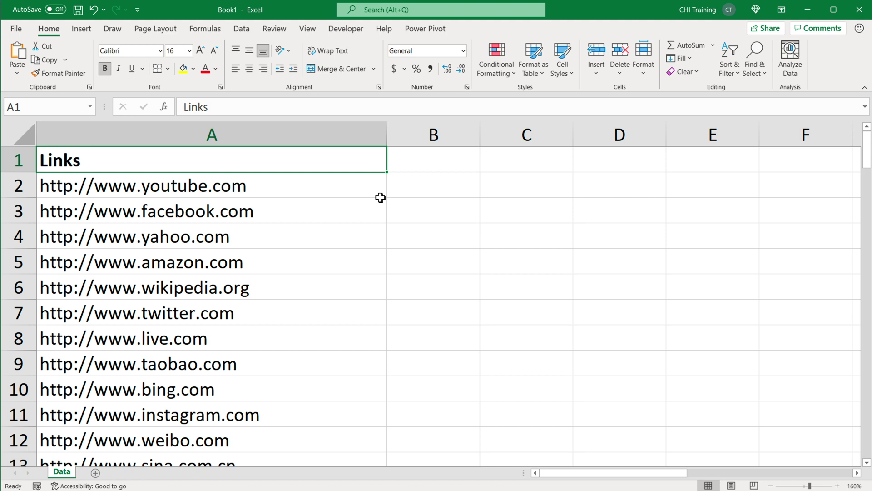
Select the five website links in A2:A6 under the 'Links' header, then return to A1.
{"action": "left_click_drag", "start_coordinate": [284, 188], "coordinate": [286, 291]}
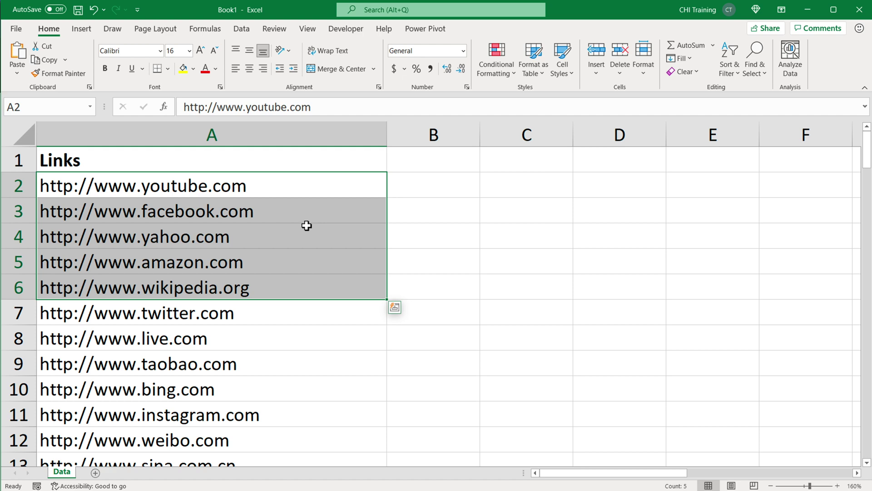
{"action": "key", "text": "ctrl+Home"}
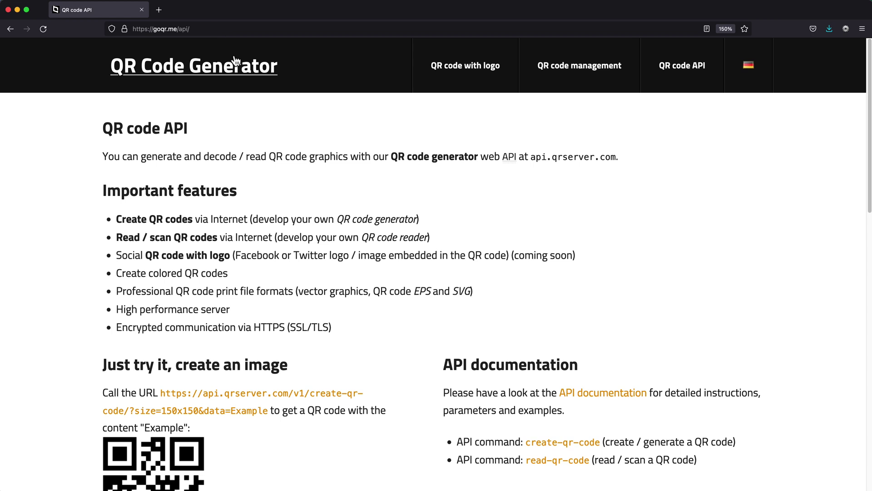
Open the goqr.me example create-qr-code image and copy its web address from the address bar.
{"action": "left_click", "coordinate": [251, 399]}
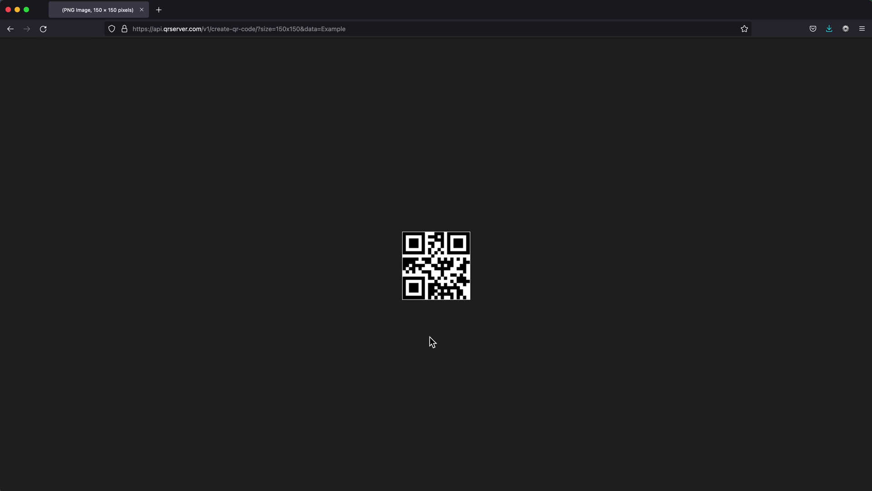
{"action": "right_click", "coordinate": [352, 26]}
{"action": "left_click", "coordinate": [382, 66]}
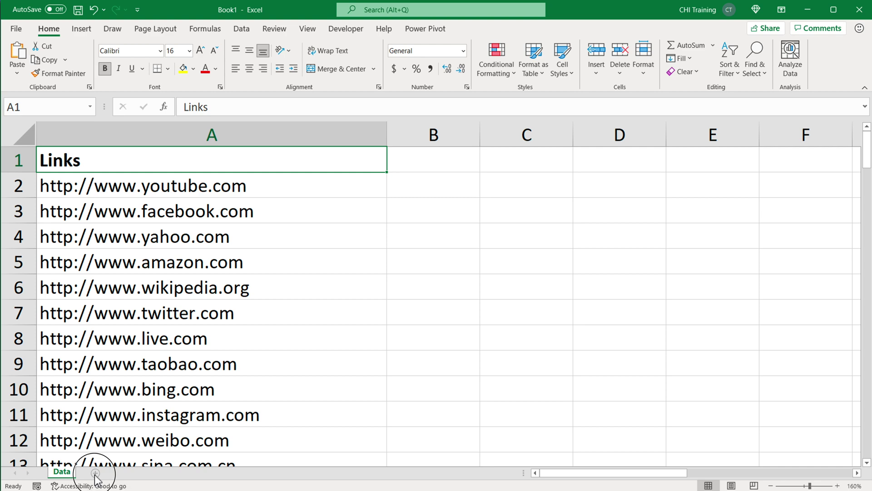
{"action": "left_click", "coordinate": [95, 473]}
Paste the create-qr-code?size=150x150&data=Example URL into Sheet2's A1 and widen column A to fit.
{"action": "scroll", "coordinate": [140, 252], "scroll_direction": "up", "scroll_amount": 4}
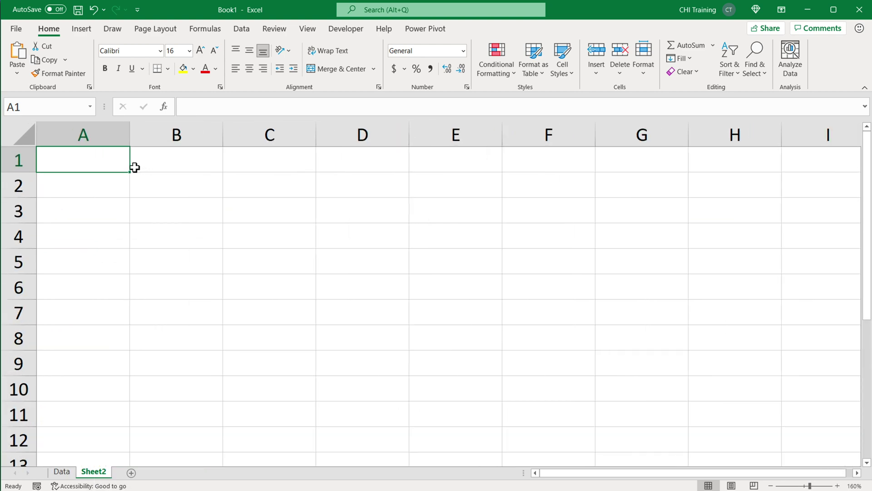
{"action": "double_click", "coordinate": [101, 165]}
{"action": "right_click", "coordinate": [101, 165]}
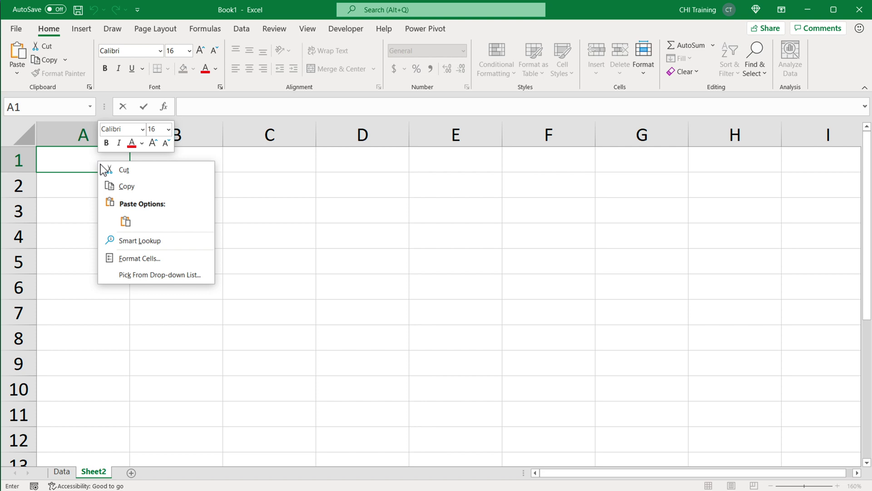
{"action": "left_click", "coordinate": [126, 222]}
{"action": "key", "text": "Return"}
{"action": "key", "text": "Return"}
{"action": "left_click_drag", "start_coordinate": [131, 134], "coordinate": [664, 130]}
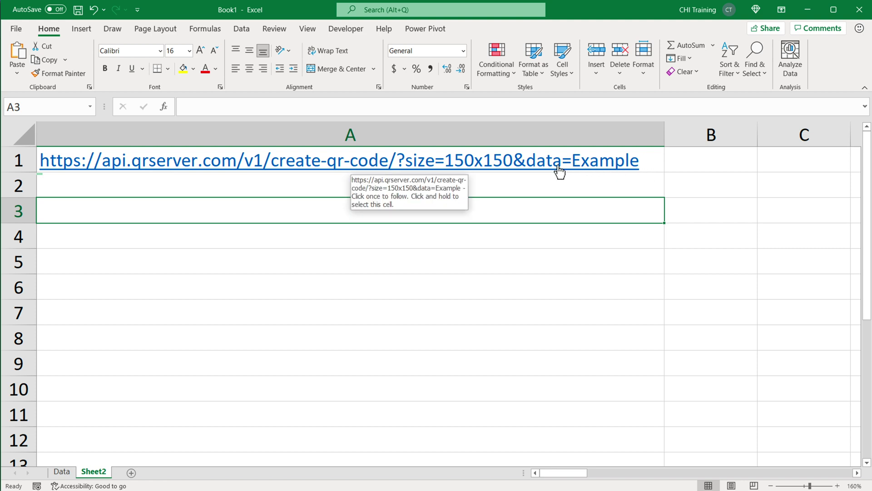
{"action": "right_click", "coordinate": [650, 165]}
Highlight the 150x150 size and Example data parts of A1's URL without changing it, then add Sheet3.
{"action": "left_click", "coordinate": [474, 108]}
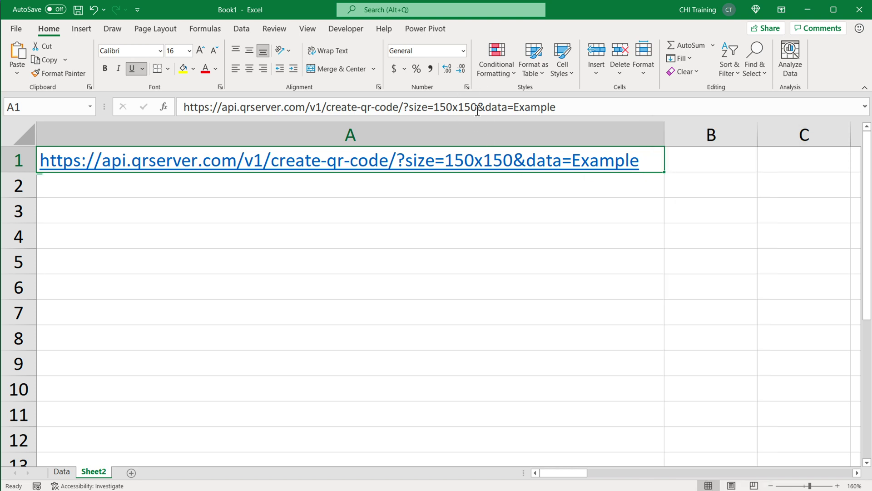
{"action": "left_click", "coordinate": [474, 108]}
{"action": "left_click_drag", "start_coordinate": [435, 109], "coordinate": [479, 109]}
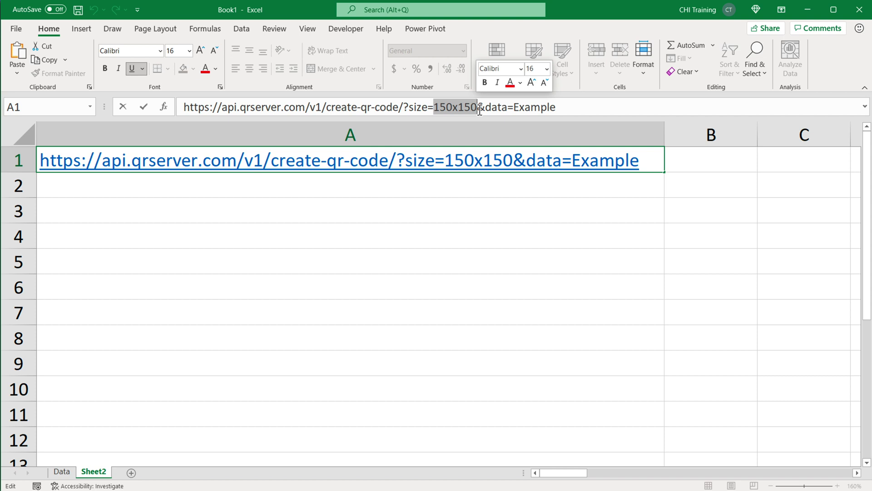
{"action": "left_click", "coordinate": [522, 108]}
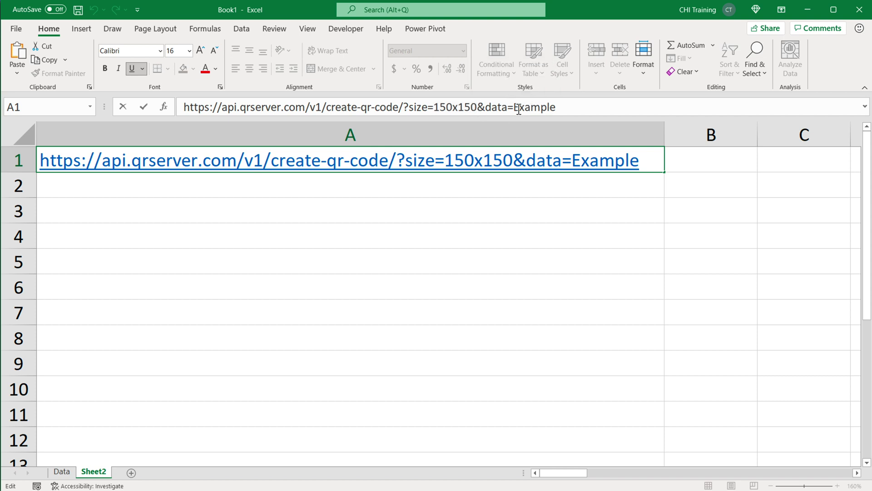
{"action": "left_click_drag", "start_coordinate": [514, 108], "coordinate": [586, 111]}
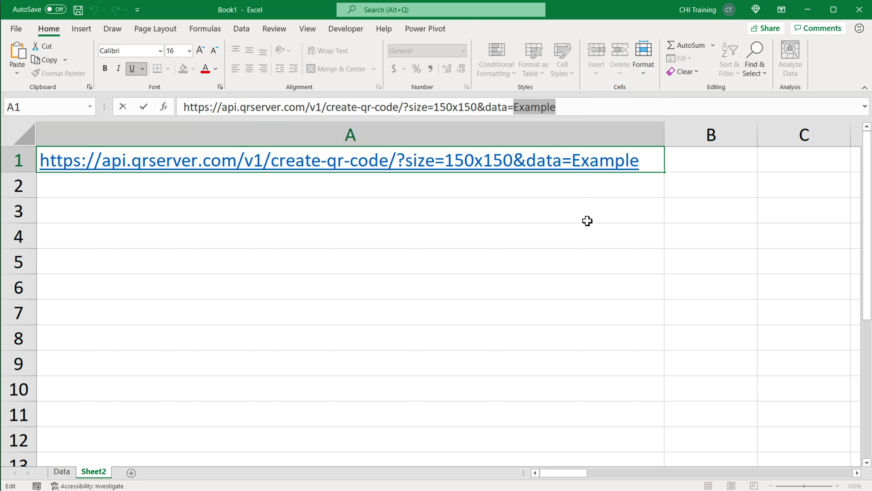
{"action": "key", "text": "Return"}
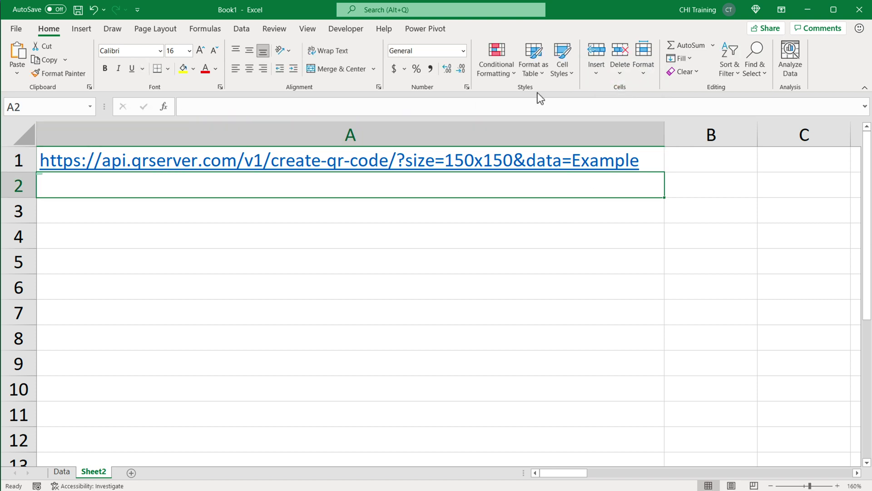
{"action": "left_click", "coordinate": [132, 473]}
Make Sheet3's rows 1–8 much taller and column B wider so B1 becomes a large cell.
{"action": "scroll", "coordinate": [114, 241], "scroll_direction": "up", "scroll_amount": 1, "text": "ctrl"}
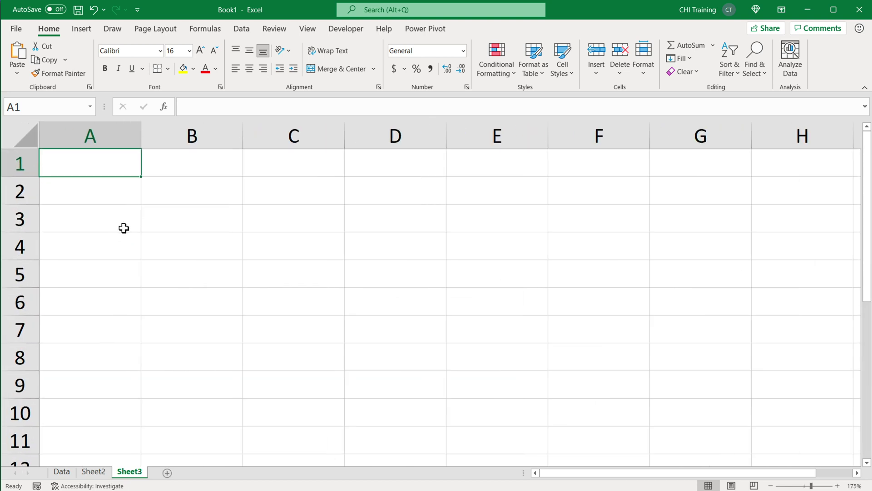
{"action": "left_click_drag", "start_coordinate": [20, 164], "coordinate": [35, 370]}
{"action": "left_click_drag", "start_coordinate": [31, 178], "coordinate": [33, 272]}
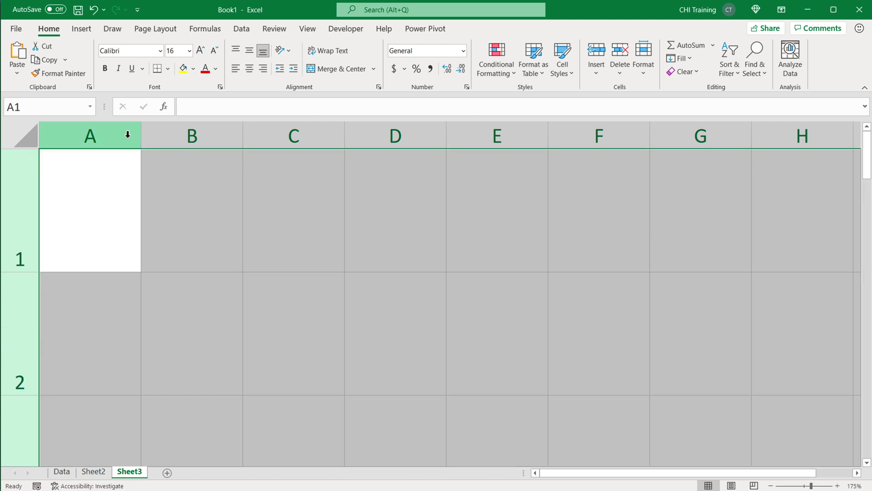
{"action": "left_click", "coordinate": [110, 136]}
{"action": "left_click", "coordinate": [173, 132]}
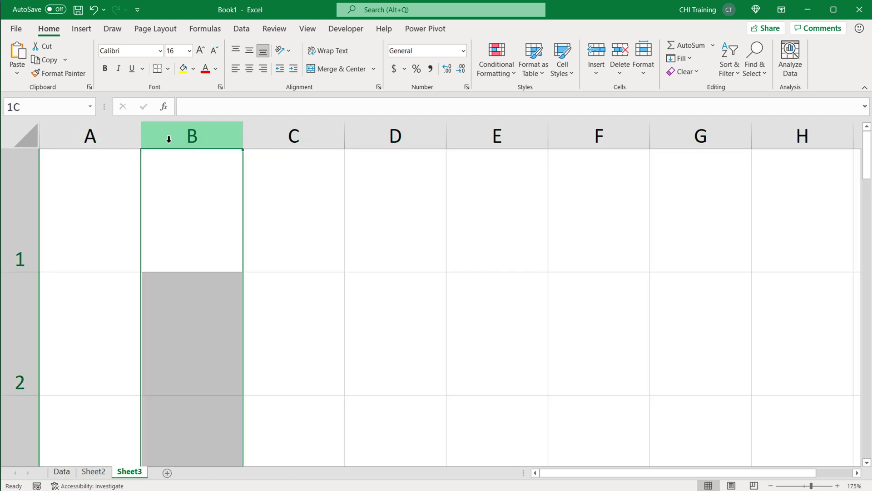
{"action": "left_click_drag", "start_coordinate": [243, 133], "coordinate": [276, 135]}
{"action": "left_click", "coordinate": [229, 230]}
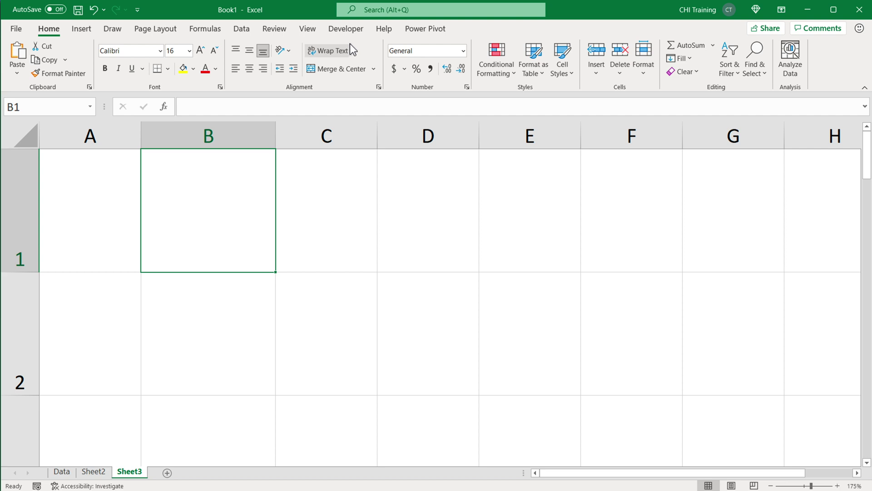
{"action": "left_click", "coordinate": [345, 30]}
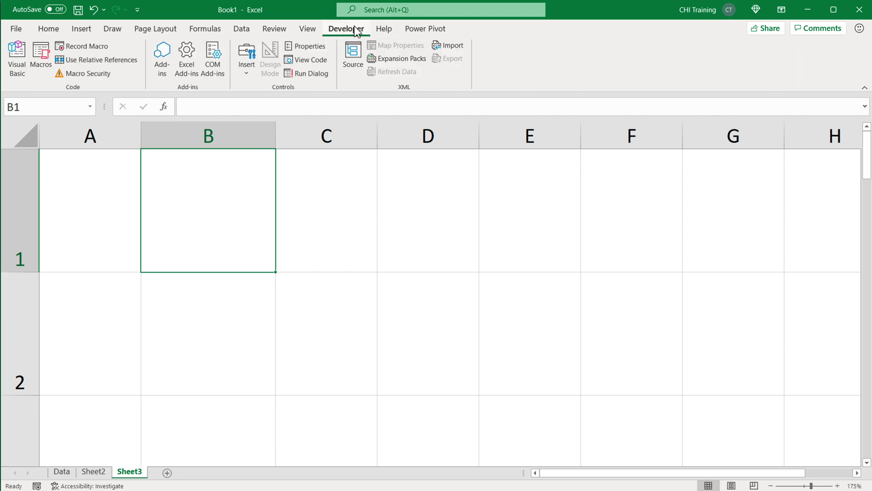
Verify Developer is ticked under Options > Customize Ribbon, then cancel the dialog.
{"action": "left_click", "coordinate": [15, 32]}
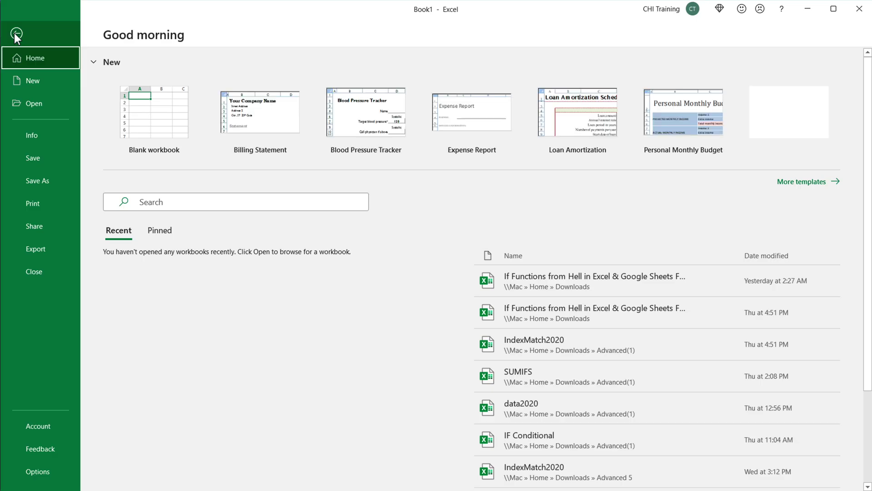
{"action": "left_click", "coordinate": [42, 472]}
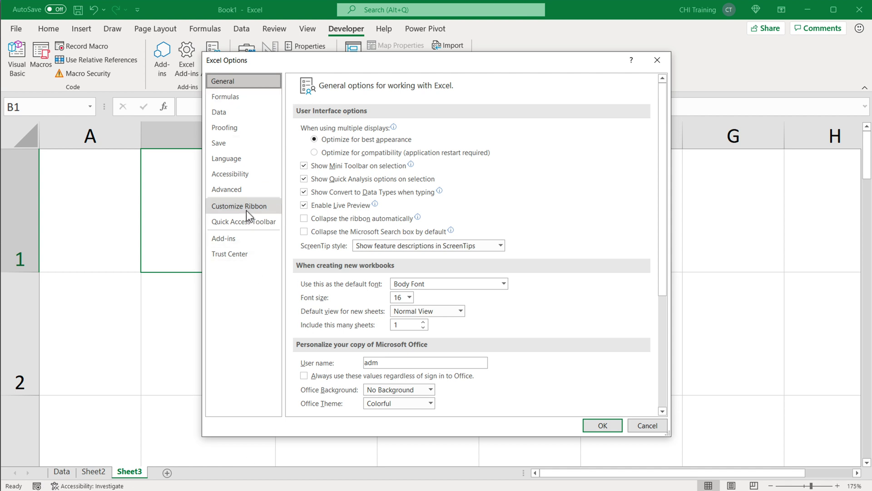
{"action": "left_click", "coordinate": [261, 208]}
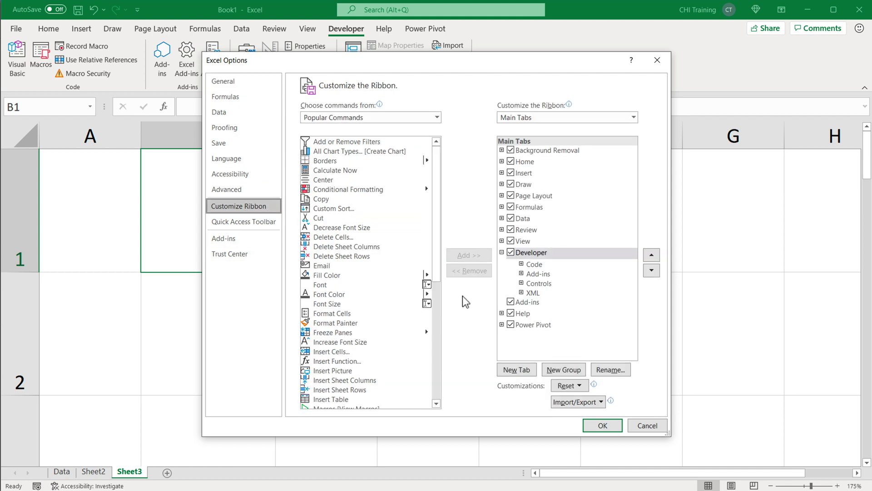
{"action": "left_click", "coordinate": [518, 255]}
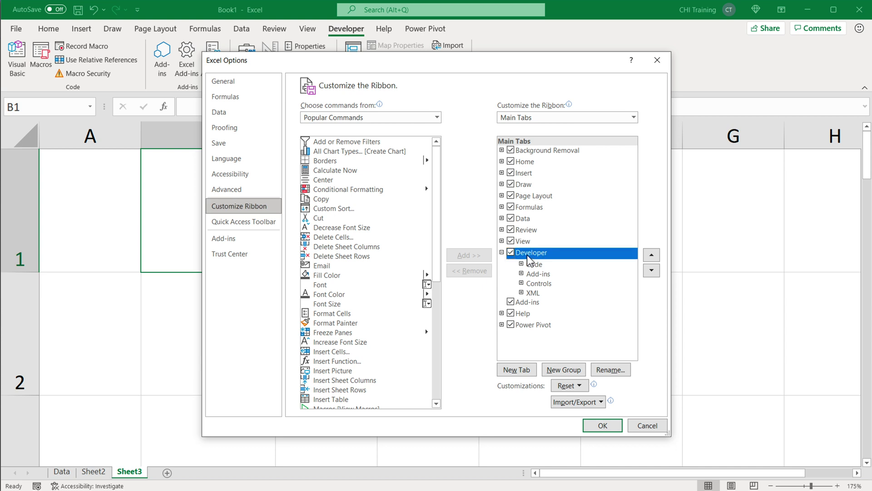
{"action": "left_click", "coordinate": [647, 425]}
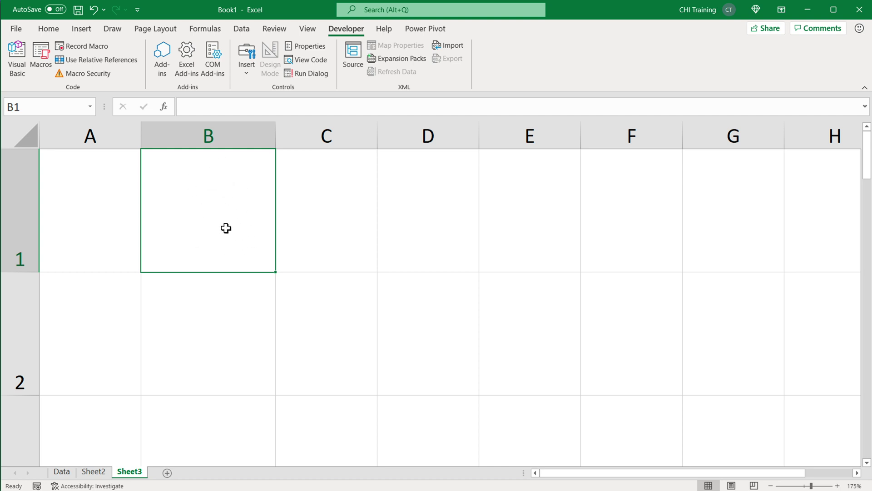
Start recording a macro named Macro1 stored in This Workbook.
{"action": "left_click", "coordinate": [88, 49]}
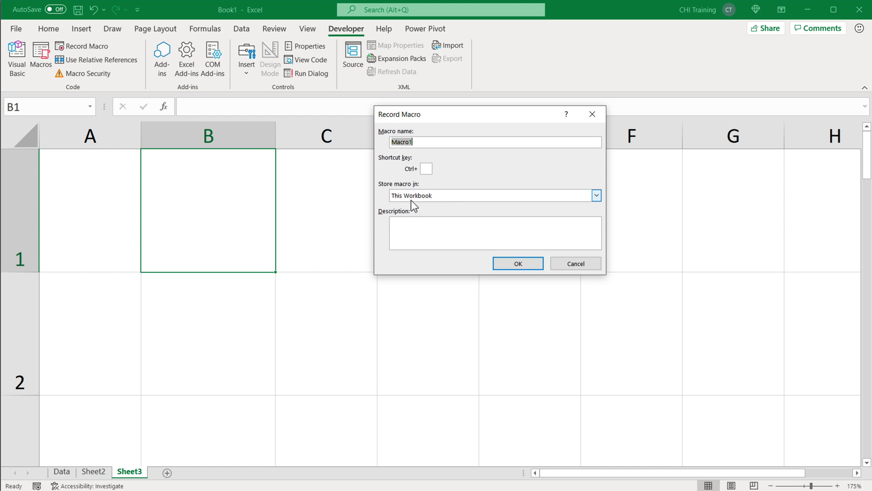
{"action": "left_click", "coordinate": [518, 264]}
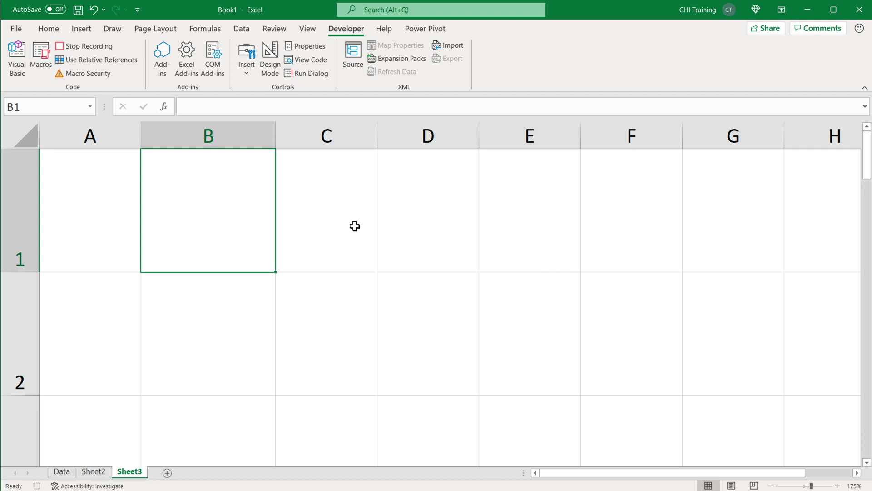
{"action": "left_click", "coordinate": [87, 35]}
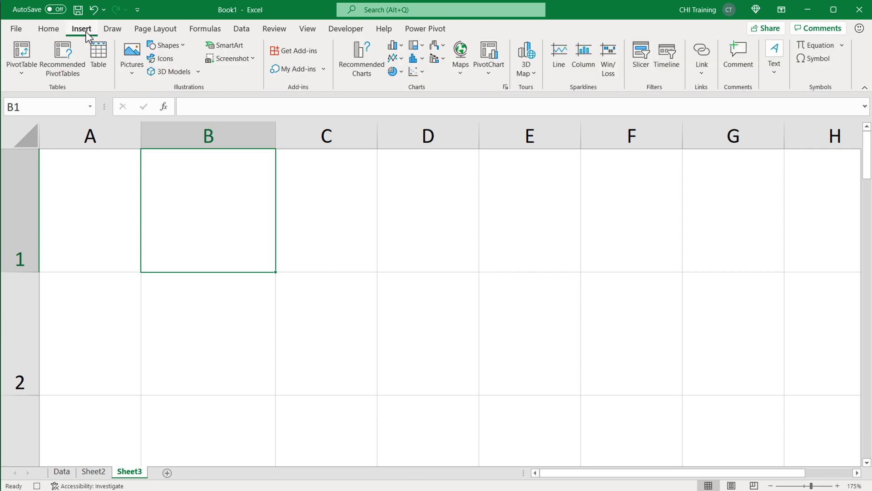
Insert the pumpkin picture from the Pictures folder onto Sheet3 at cell B1.
{"action": "left_click", "coordinate": [134, 72]}
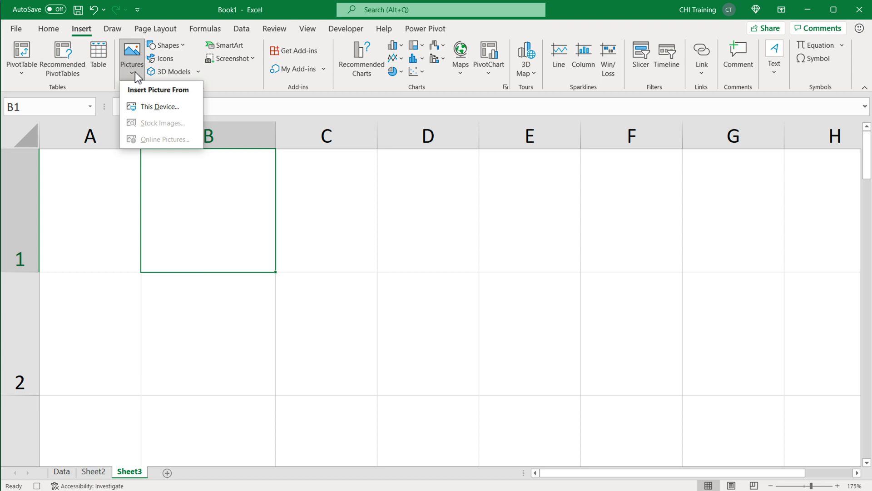
{"action": "left_click", "coordinate": [174, 115]}
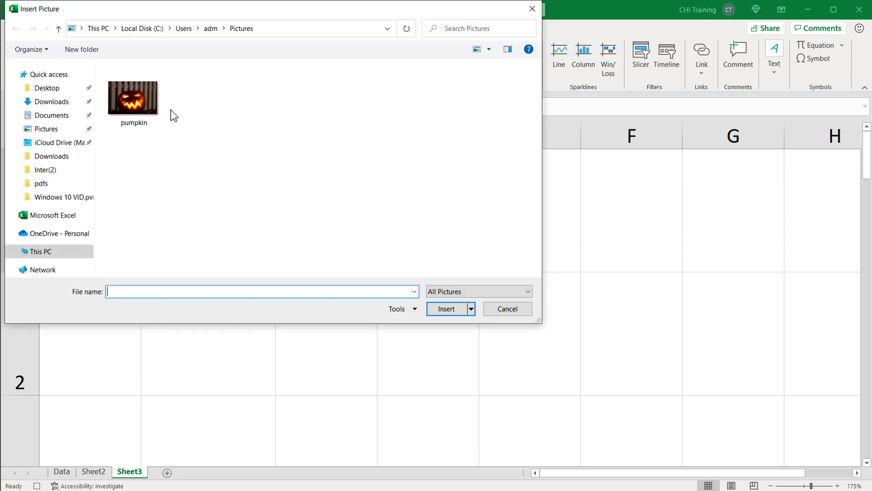
{"action": "left_click_drag", "start_coordinate": [168, 13], "coordinate": [259, 108]}
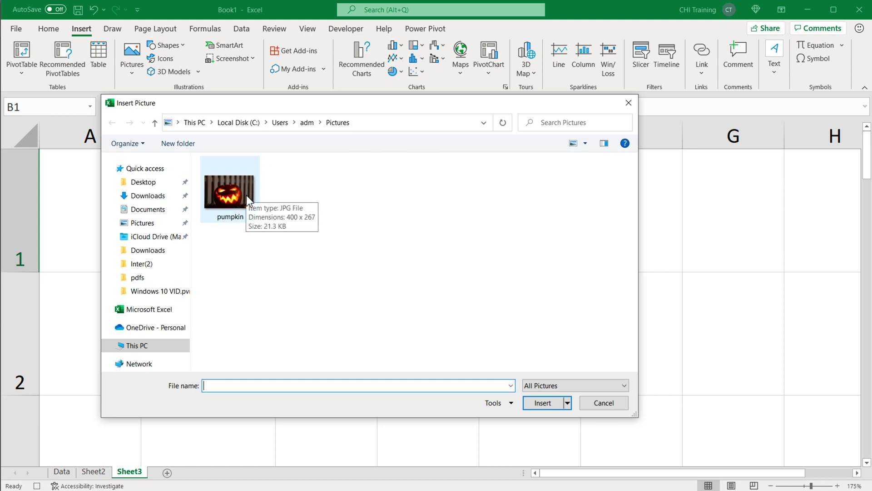
{"action": "left_click", "coordinate": [231, 199]}
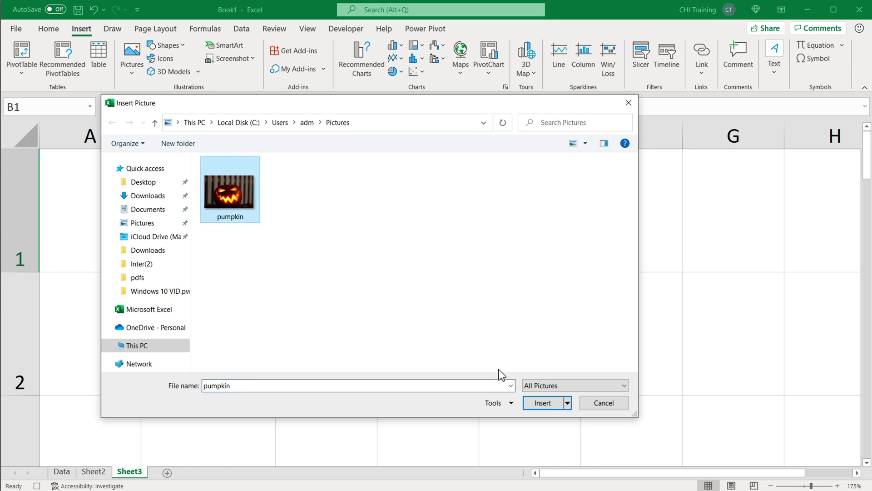
{"action": "left_click", "coordinate": [544, 402]}
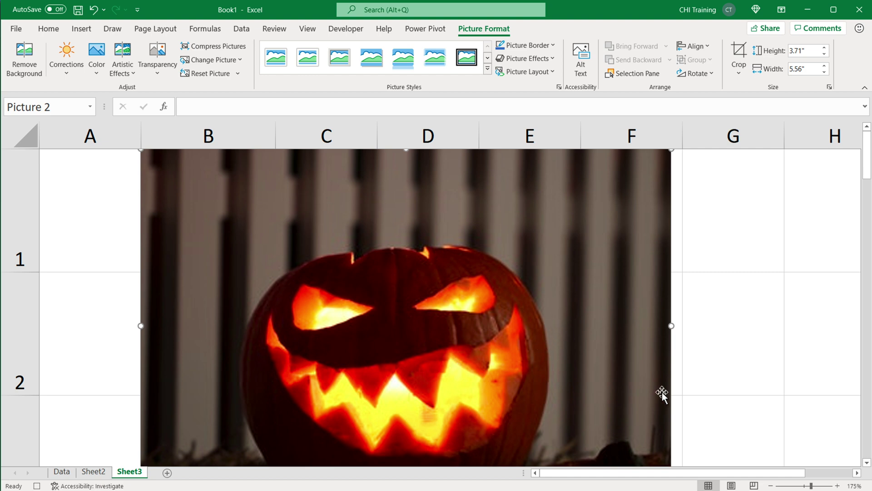
Shrink the pumpkin picture to 1.29" by 1.4" to fit inside B1, then stop recording.
{"action": "left_click_drag", "start_coordinate": [671, 327], "coordinate": [277, 277]}
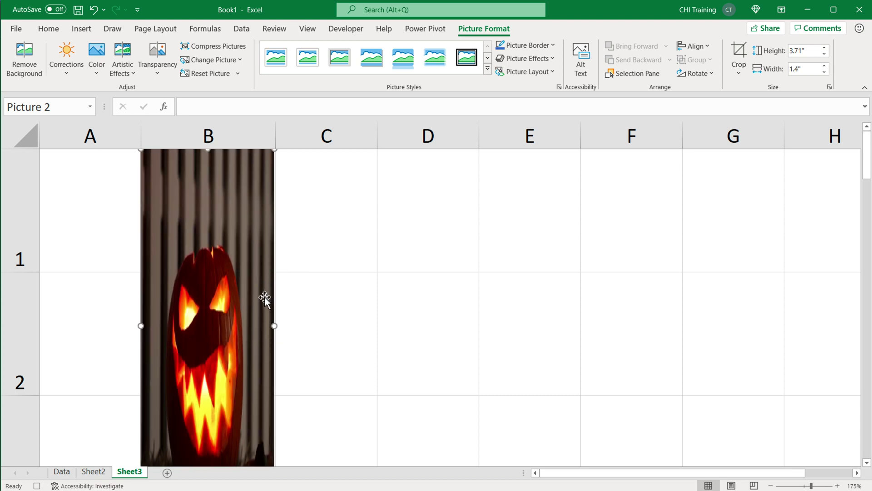
{"action": "scroll", "coordinate": [263, 304], "scroll_direction": "down", "scroll_amount": 2}
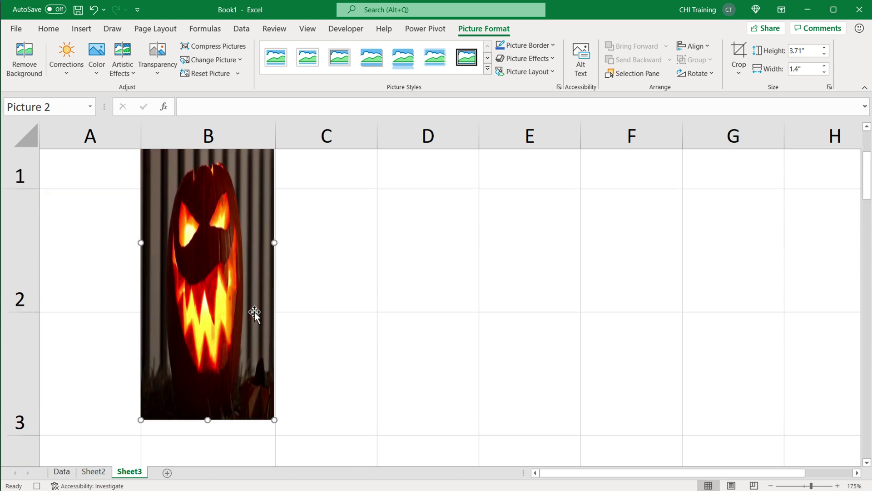
{"action": "left_click_drag", "start_coordinate": [208, 419], "coordinate": [232, 193]}
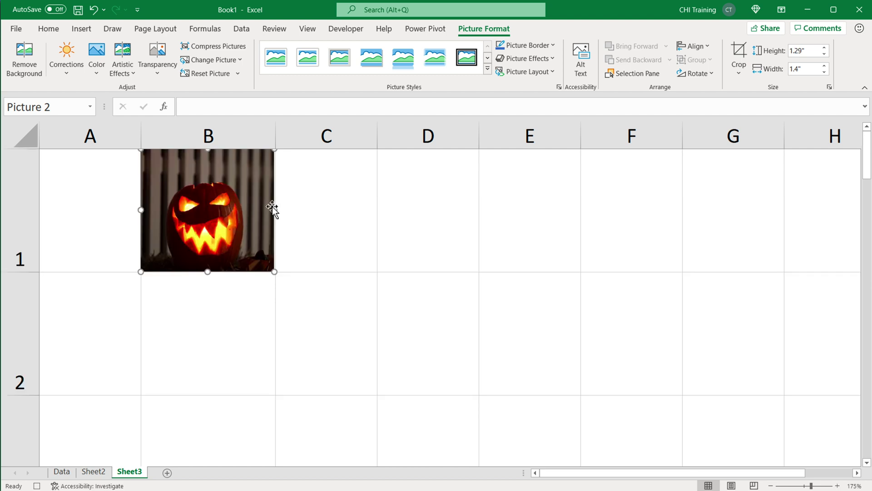
{"action": "left_click", "coordinate": [346, 29]}
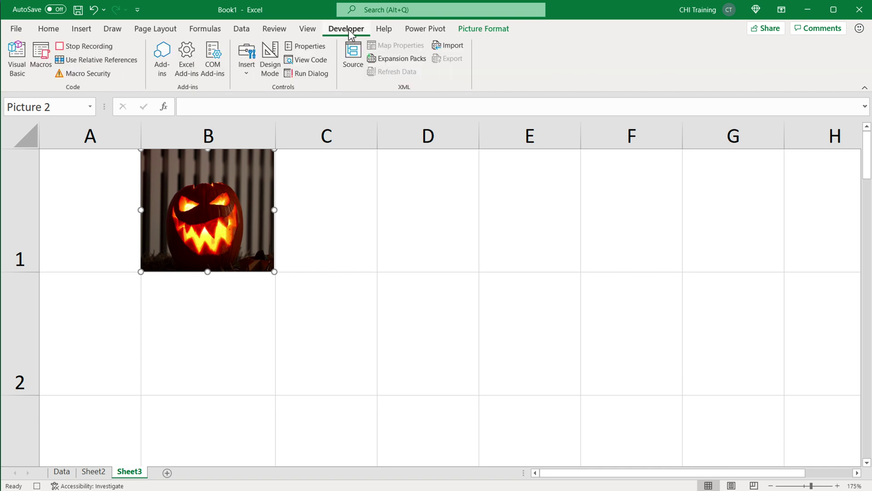
{"action": "left_click", "coordinate": [86, 46]}
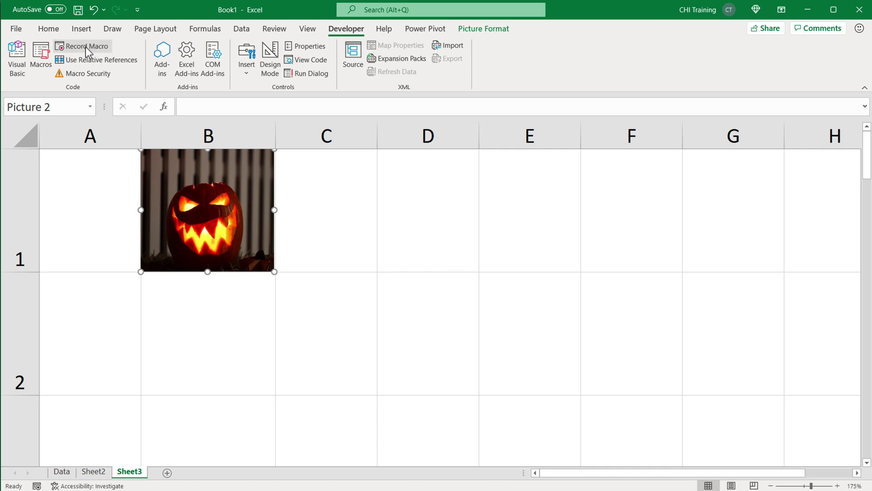
Open Macro1's code in the Visual Basic editor.
{"action": "left_click", "coordinate": [43, 58]}
{"action": "left_click", "coordinate": [411, 133]}
{"action": "left_click", "coordinate": [586, 158]}
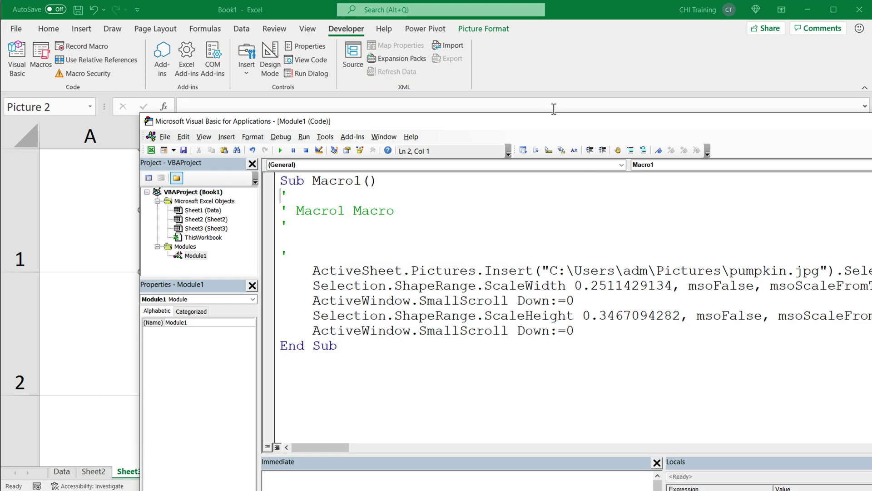
{"action": "left_click_drag", "start_coordinate": [535, 123], "coordinate": [413, 77]}
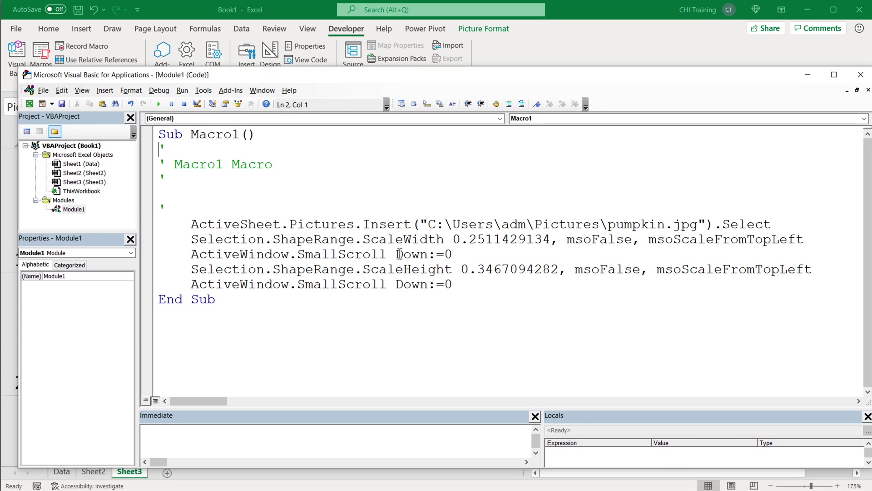
Delete both ActiveWindow.SmallScroll Down:=0 lines, leaving the picture insert and scaling lines.
{"action": "left_click_drag", "start_coordinate": [460, 287], "coordinate": [126, 292]}
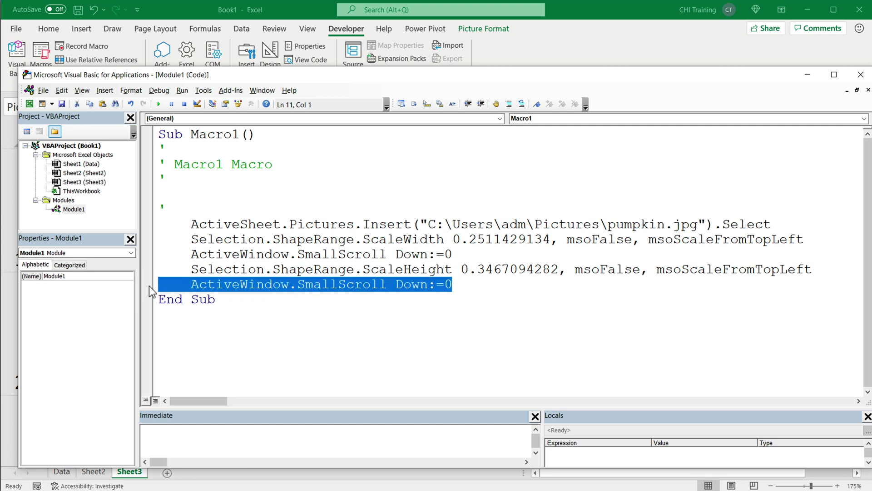
{"action": "key", "text": "BackSpace"}
{"action": "key", "text": "BackSpace"}
{"action": "left_click_drag", "start_coordinate": [453, 254], "coordinate": [156, 261]}
{"action": "key", "text": "BackSpace"}
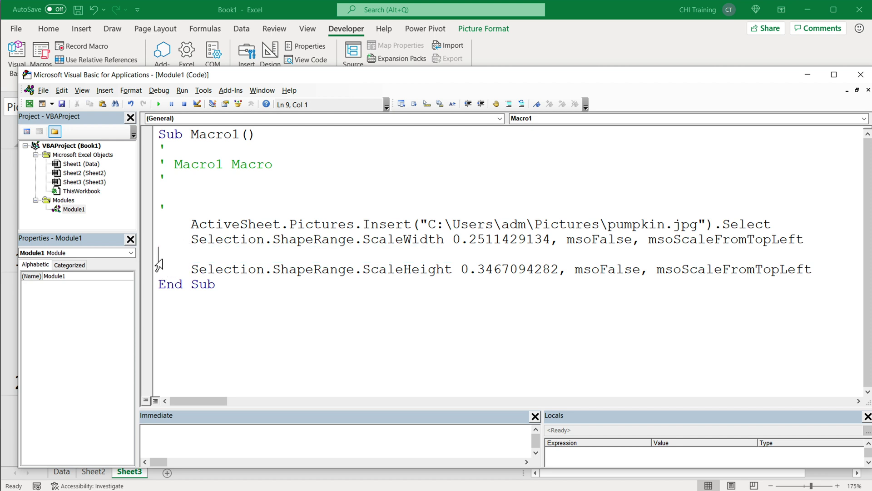
{"action": "key", "text": "BackSpace"}
{"action": "left_click_drag", "start_coordinate": [429, 224], "coordinate": [702, 226]}
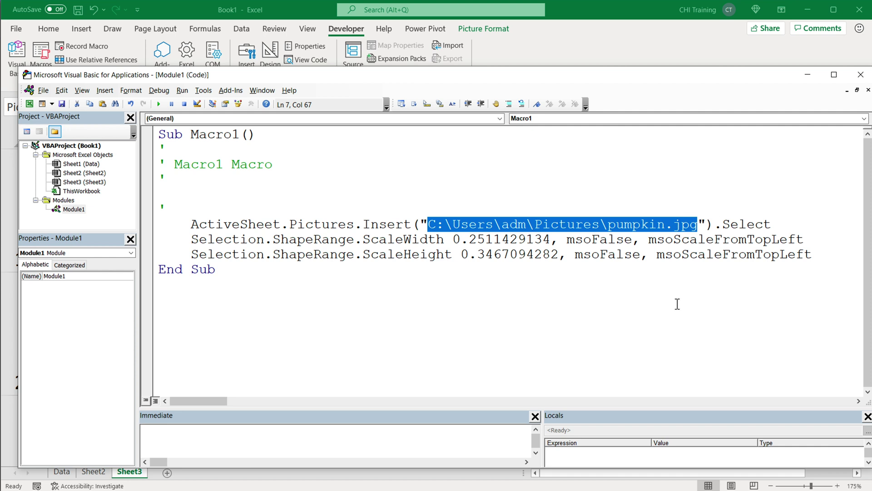
Add an indented fallpath variable line holding the pumpkin.jpg path copied from the Insert call.
{"action": "left_click", "coordinate": [292, 210]}
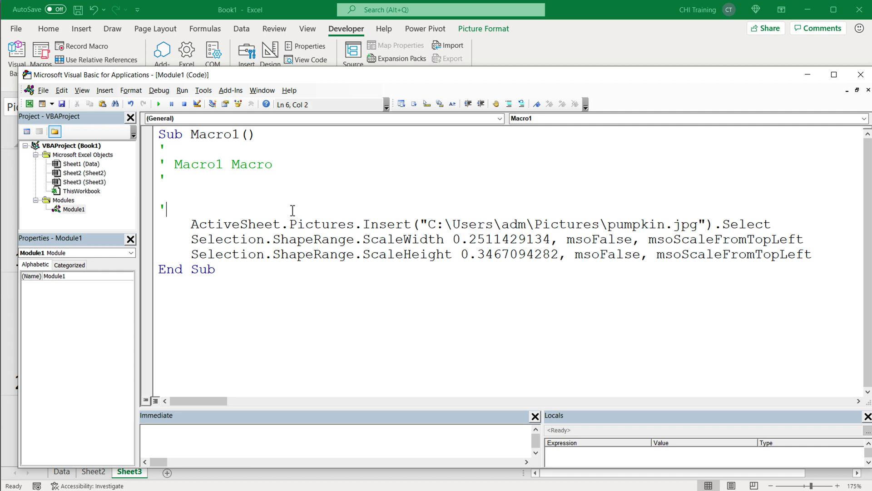
{"action": "key", "text": "Return"}
{"action": "key", "text": "Tab"}
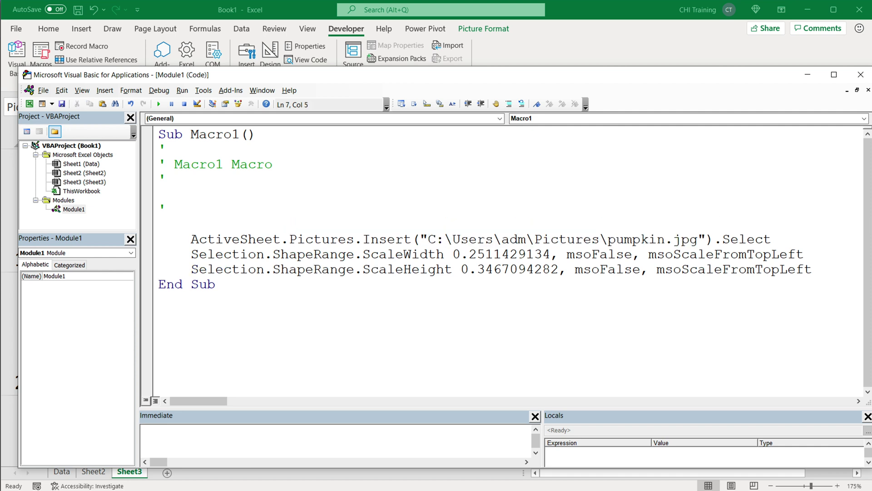
{"action": "type", "text": "fallpath = "}
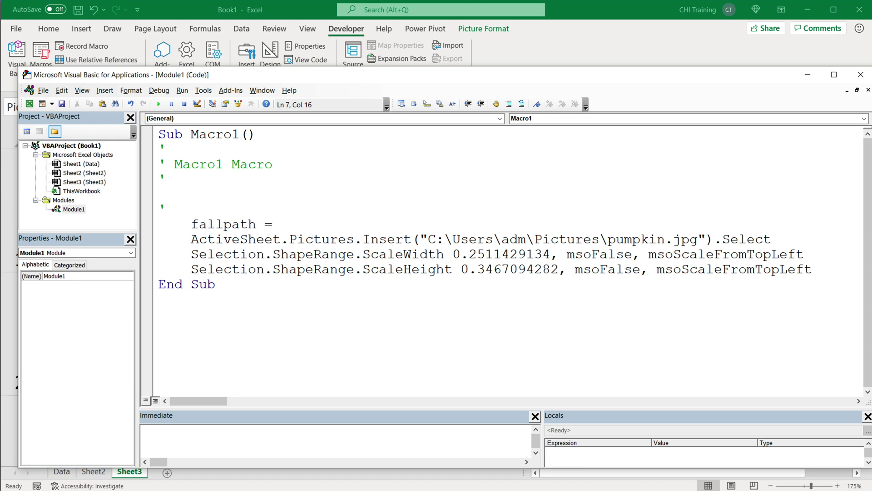
{"action": "type", "text": "\"\""}
{"action": "left_click_drag", "start_coordinate": [428, 240], "coordinate": [699, 244]}
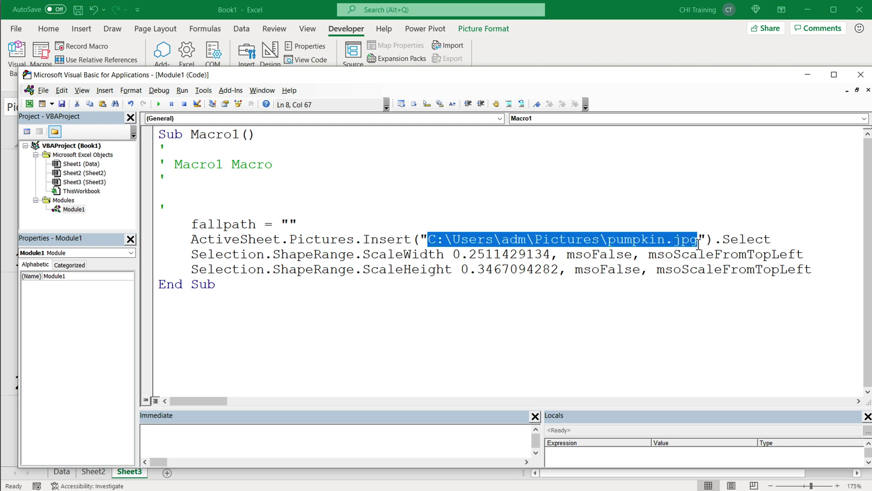
{"action": "right_click", "coordinate": [635, 242]}
{"action": "left_click", "coordinate": [669, 266]}
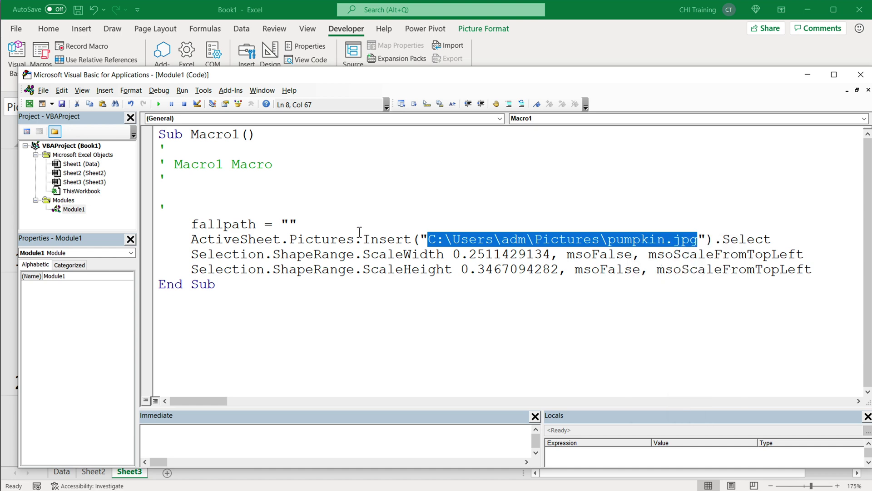
{"action": "left_click", "coordinate": [290, 225]}
{"action": "key", "text": "ctrl+v"}
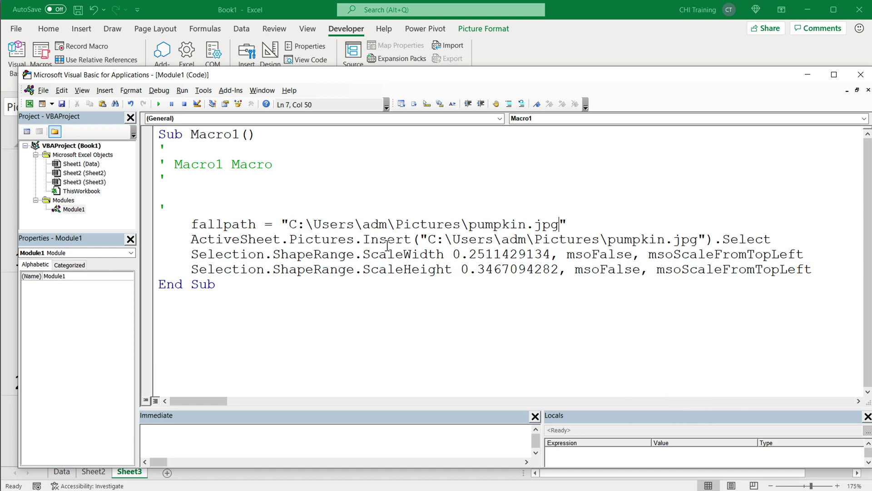
Replace the hard-coded path in Insert( ) with filepath and correct fallpath to filepath.
{"action": "left_click_drag", "start_coordinate": [421, 240], "coordinate": [706, 245]}
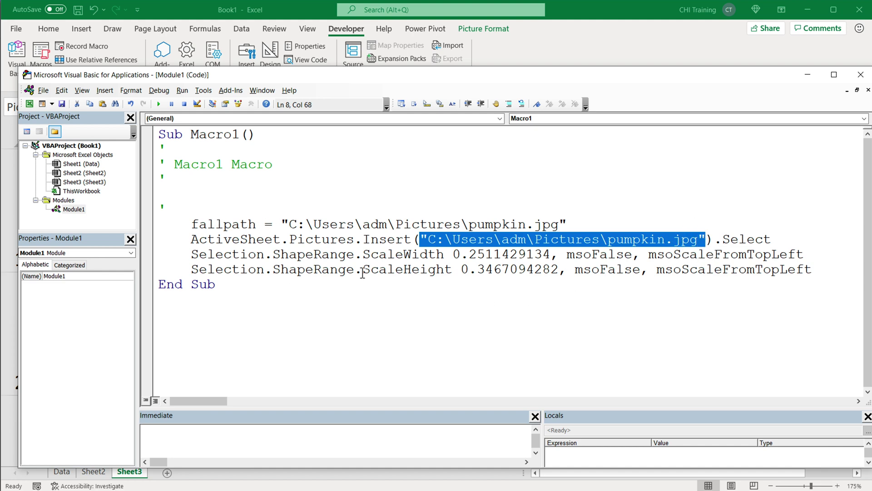
{"action": "type", "text": "filepath"}
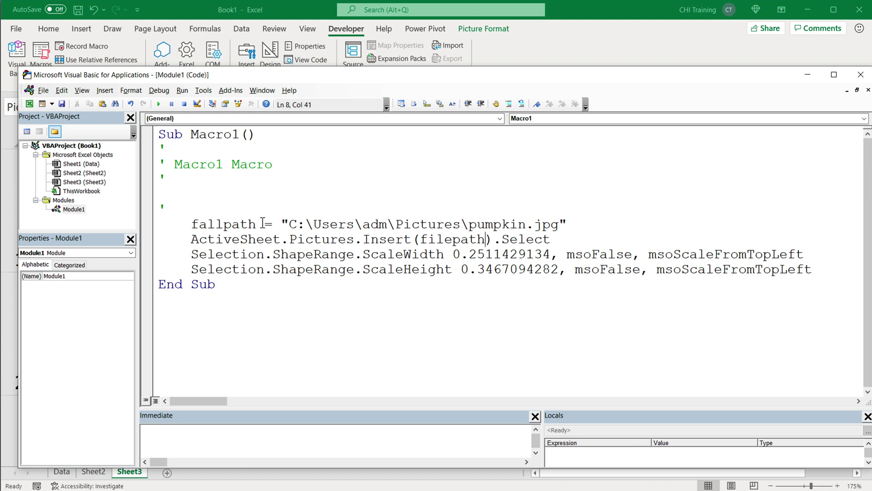
{"action": "left_click", "coordinate": [209, 224]}
{"action": "key", "text": "BackSpace"}
{"action": "type", "text": "i"}
{"action": "key", "text": "Delete"}
{"action": "key", "text": "Right"}
{"action": "type", "text": "e"}
{"action": "double_click", "coordinate": [224, 224]}
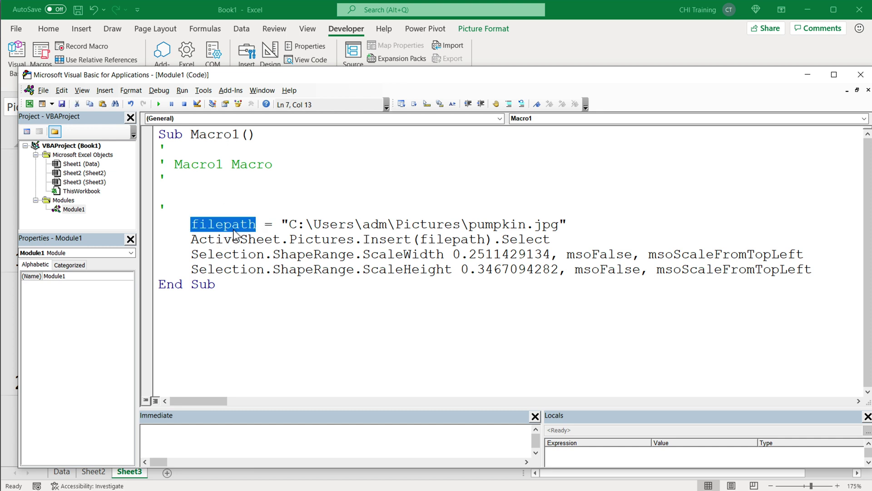
{"action": "double_click", "coordinate": [448, 243]}
{"action": "left_click", "coordinate": [574, 236]}
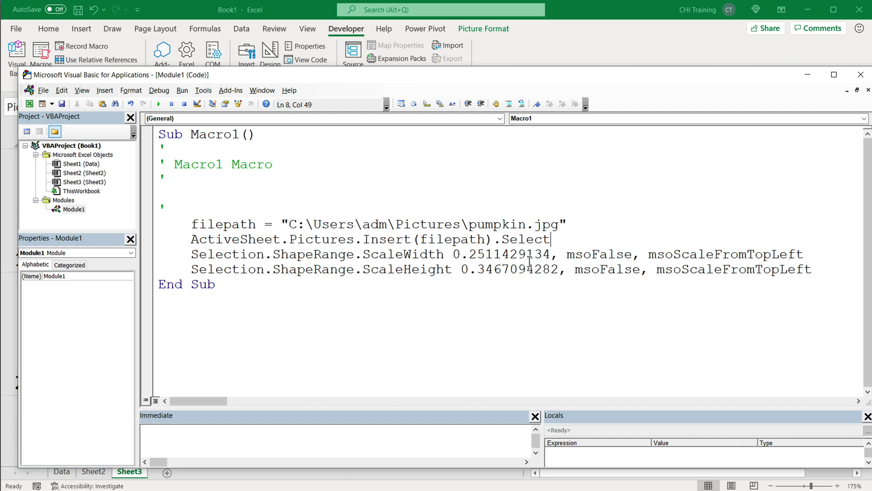
{"action": "left_click", "coordinate": [828, 269]}
Make the Insert line open a With block without .Select, and add End With below.
{"action": "key", "text": "Return"}
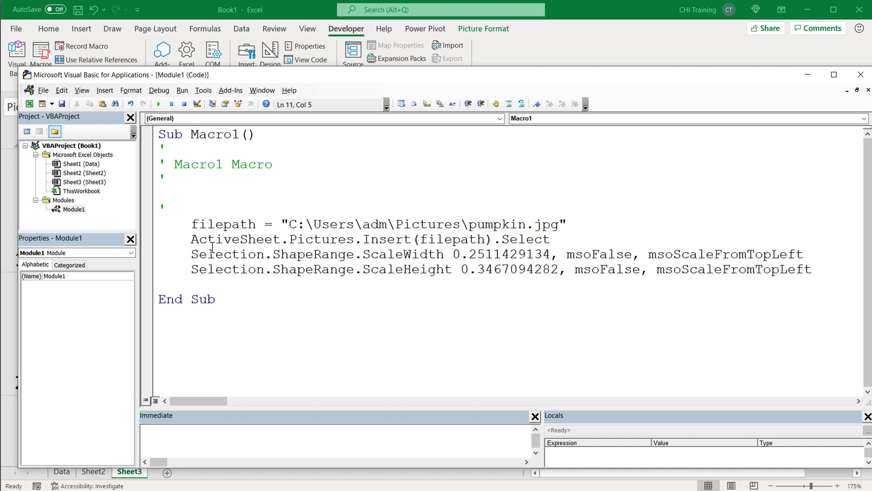
{"action": "left_click", "coordinate": [192, 241]}
{"action": "type", "text": "with"}
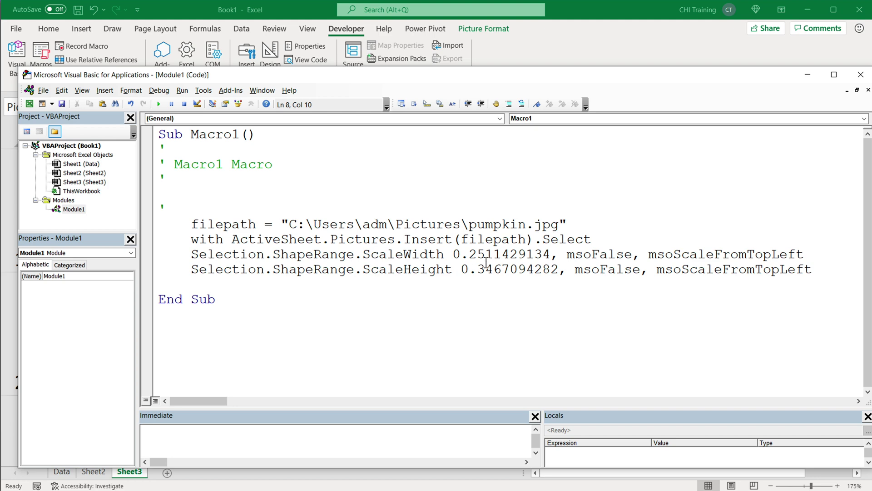
{"action": "double_click", "coordinate": [559, 239]}
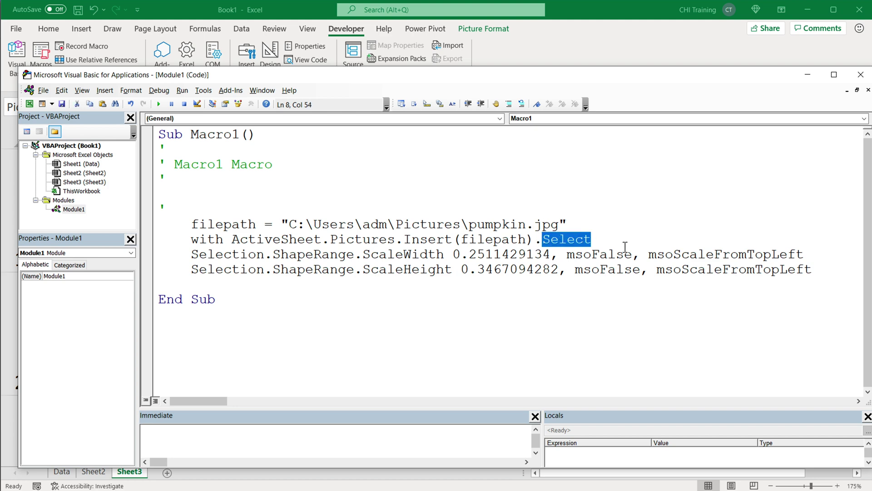
{"action": "key", "text": "BackSpace"}
{"action": "key", "text": "BackSpace"}
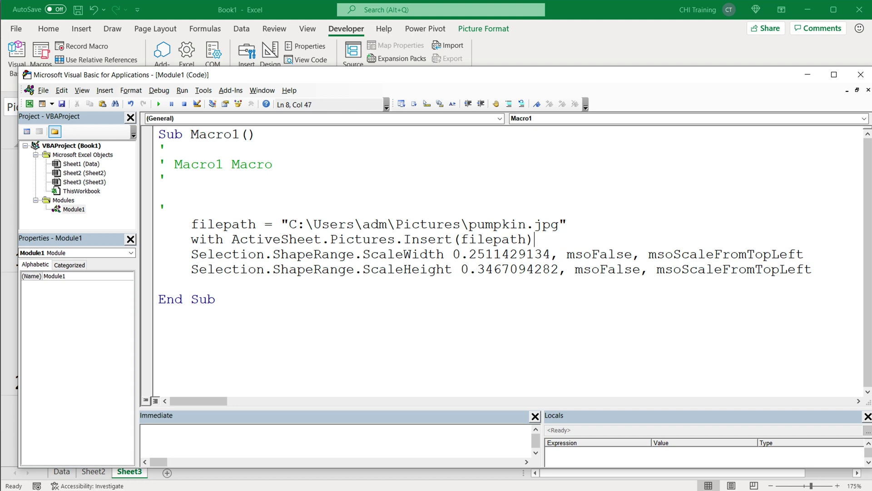
{"action": "left_click", "coordinate": [222, 284]}
{"action": "type", "text": "end with"}
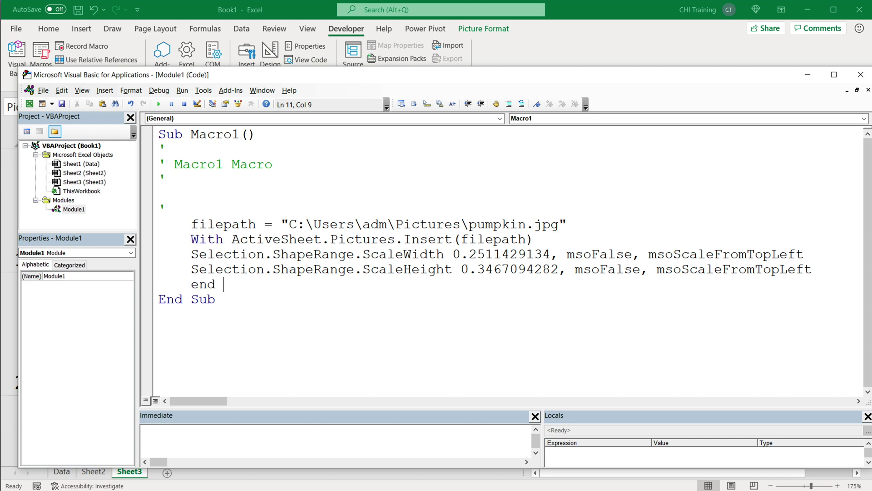
Remove Selection from the ScaleWidth and ScaleHeight lines and indent both inside the With block.
{"action": "key", "text": "Up"}
{"action": "key", "text": "Up"}
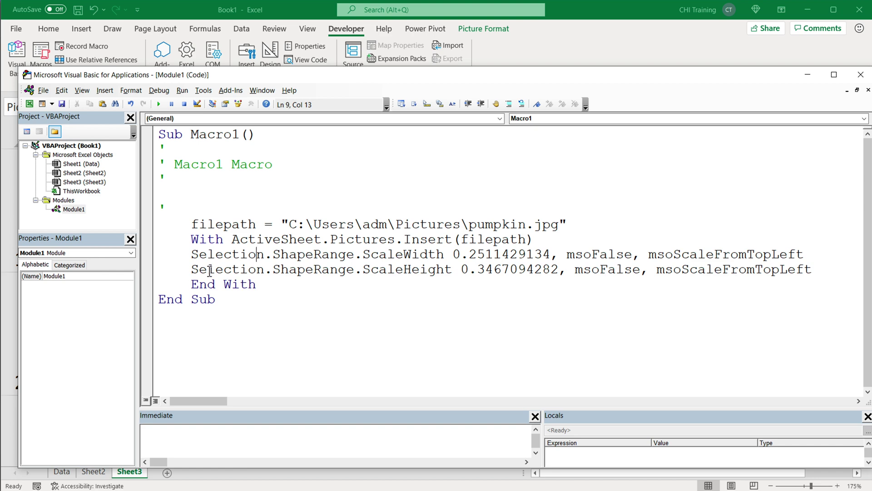
{"action": "double_click", "coordinate": [251, 254]}
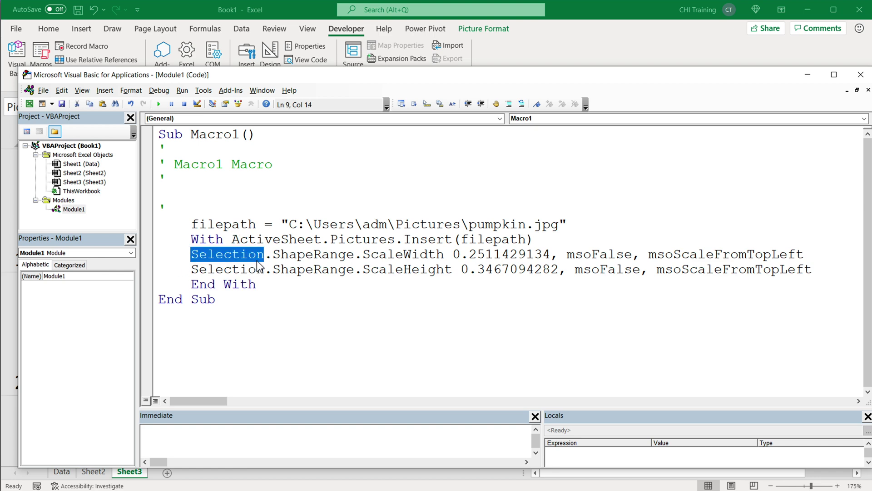
{"action": "key", "text": "BackSpace"}
{"action": "double_click", "coordinate": [245, 269]}
{"action": "key", "text": "BackSpace"}
{"action": "left_click", "coordinate": [195, 261]}
{"action": "key", "text": "Tab"}
{"action": "left_click", "coordinate": [194, 269]}
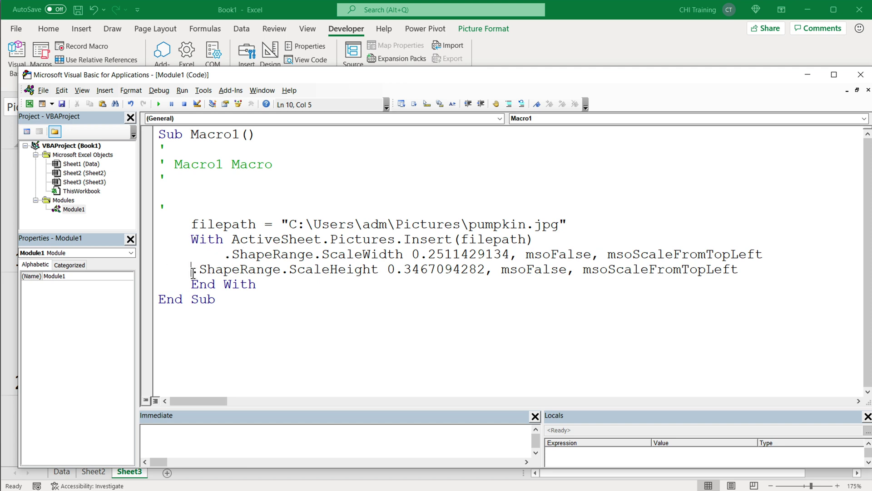
{"action": "key", "text": "Tab"}
{"action": "left_click", "coordinate": [268, 287]}
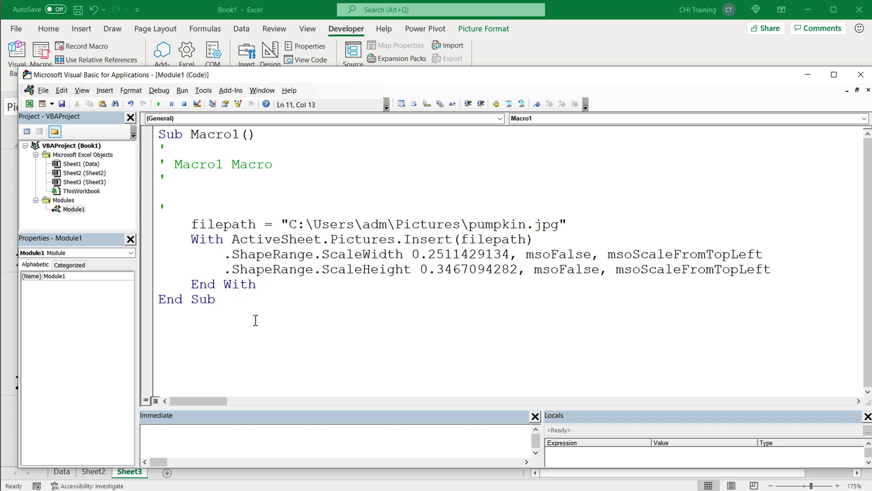
Delete comment lines 2–6 and the blank line below Sub Macro1(), then select the pumpkin path.
{"action": "left_click_drag", "start_coordinate": [211, 210], "coordinate": [135, 155]}
{"action": "key", "text": "Delete"}
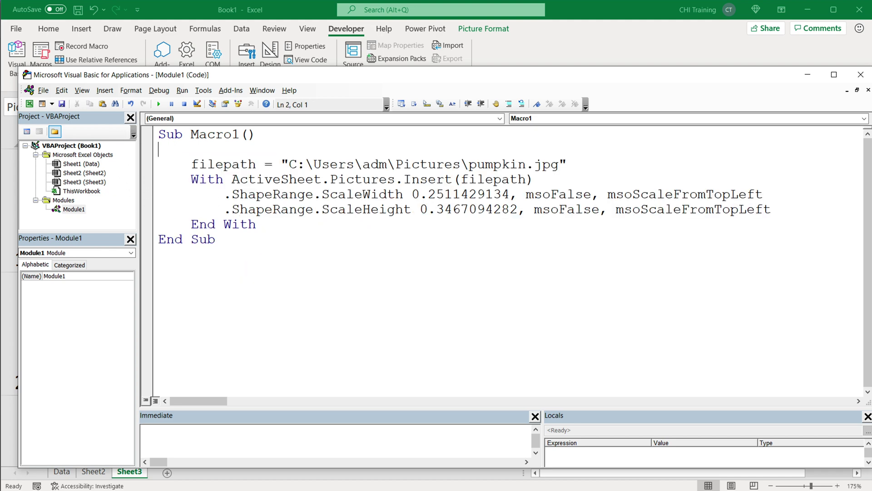
{"action": "key", "text": "BackSpace"}
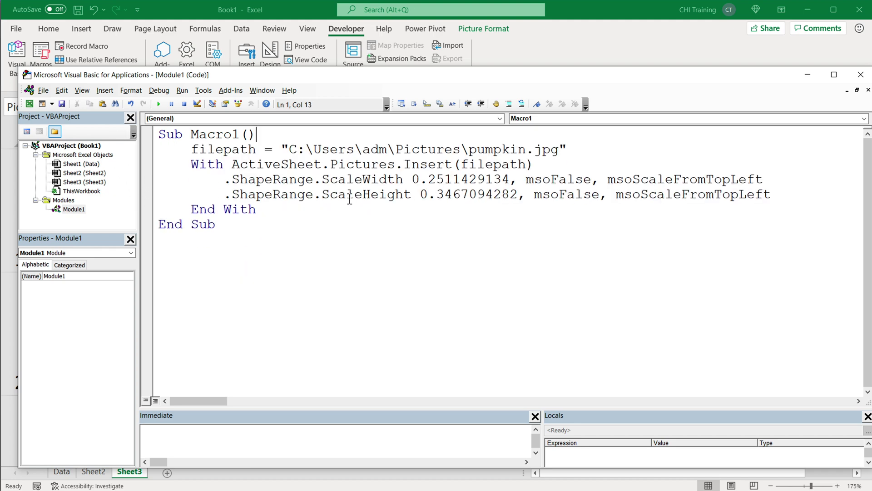
{"action": "left_click", "coordinate": [345, 244]}
{"action": "left_click_drag", "start_coordinate": [292, 150], "coordinate": [563, 154]}
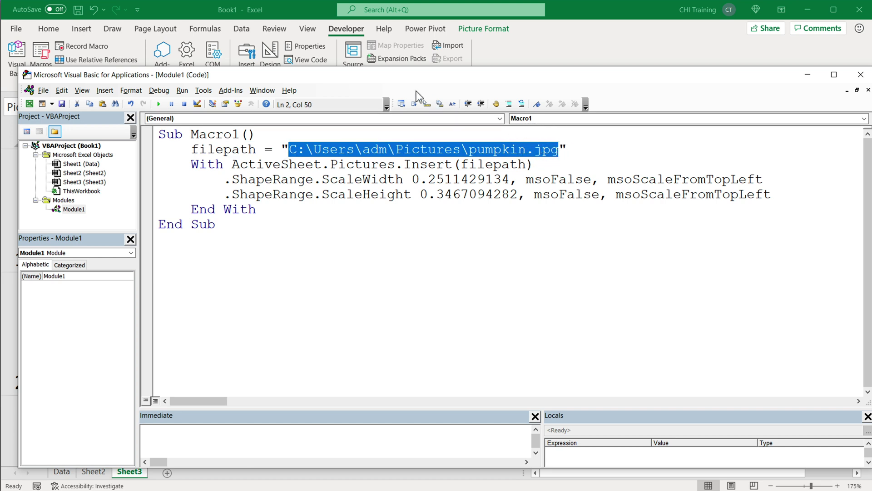
Copy the QR-code URL from cell A1 on Sheet2 of the workbook.
{"action": "left_click", "coordinate": [280, 11]}
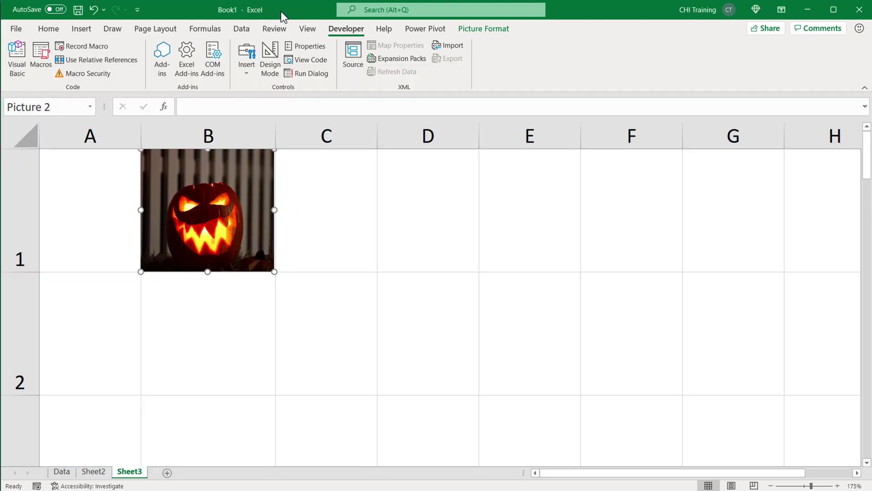
{"action": "left_click", "coordinate": [95, 473]}
{"action": "right_click", "coordinate": [347, 155]}
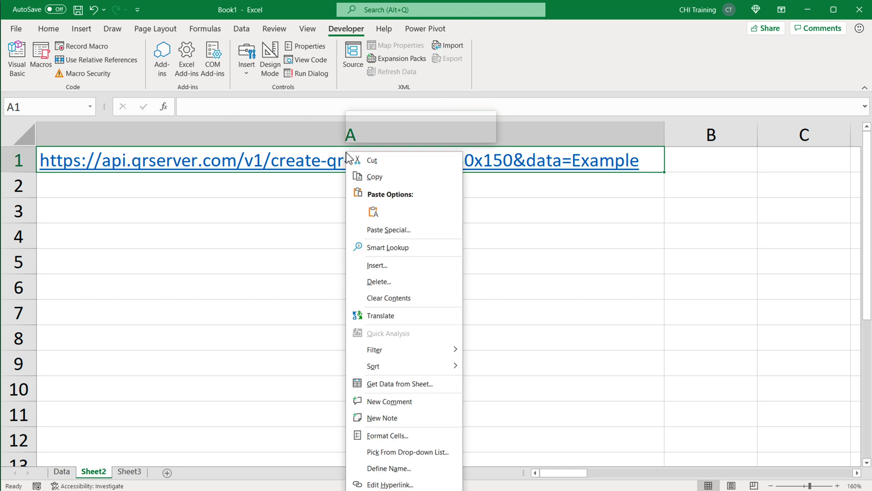
{"action": "left_click", "coordinate": [388, 179]}
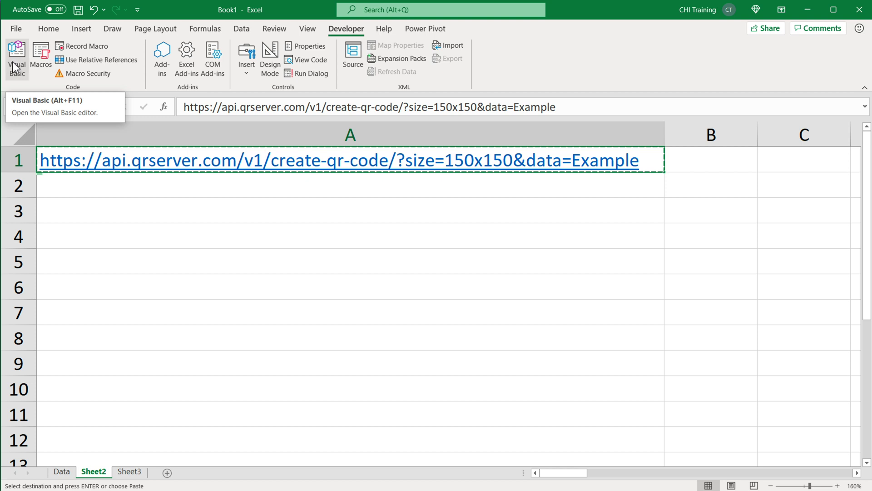
Replace the pumpkin path in the filepath quotes with the pasted QR-code URL.
{"action": "left_click", "coordinate": [45, 63]}
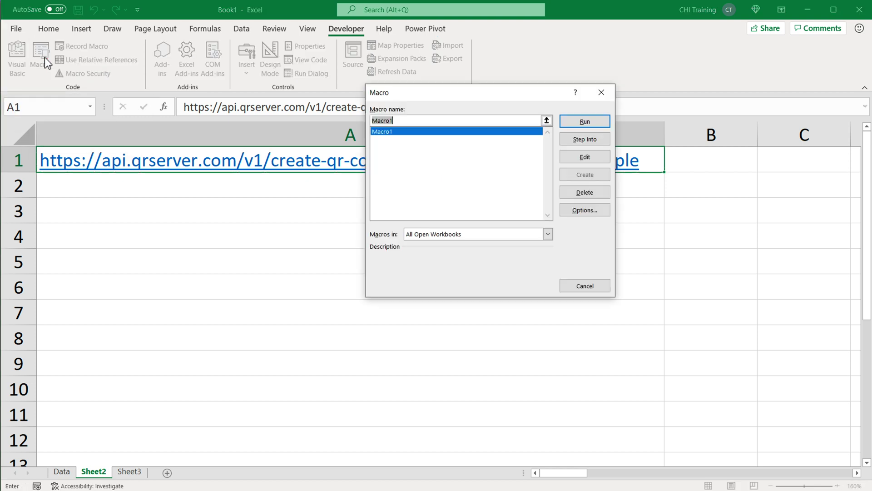
{"action": "left_click", "coordinate": [596, 93]}
{"action": "left_click", "coordinate": [17, 59]}
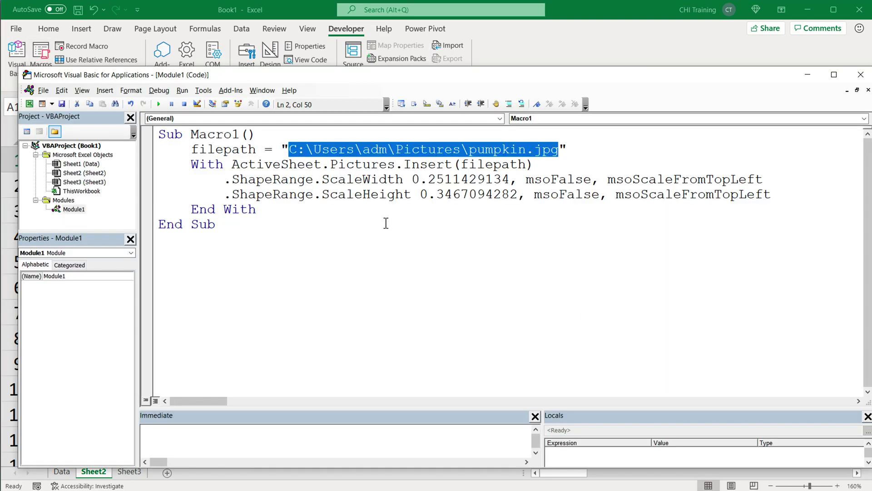
{"action": "left_click", "coordinate": [560, 157]}
{"action": "left_click_drag", "start_coordinate": [560, 159], "coordinate": [296, 157]}
{"action": "key", "text": "Delete"}
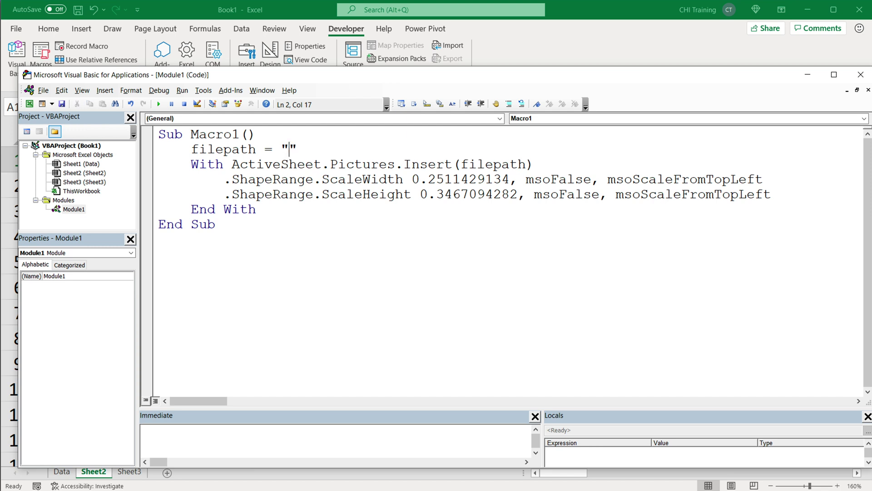
{"action": "right_click", "coordinate": [290, 150]}
{"action": "left_click", "coordinate": [316, 180]}
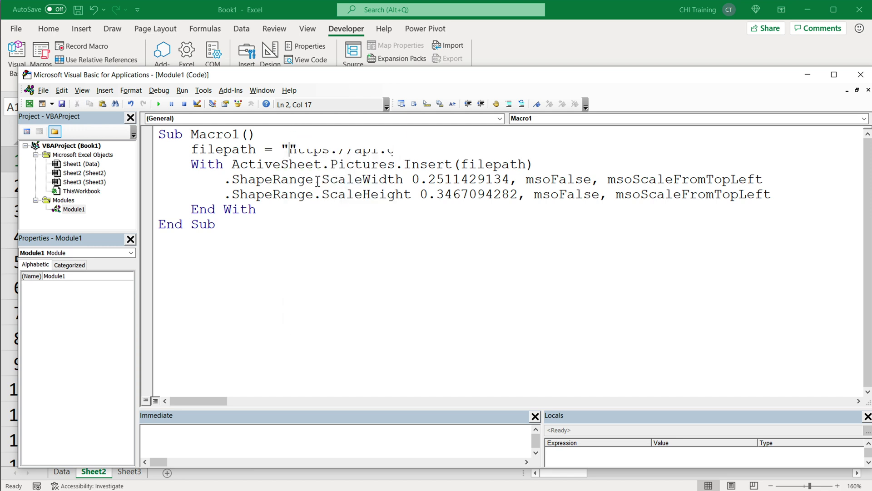